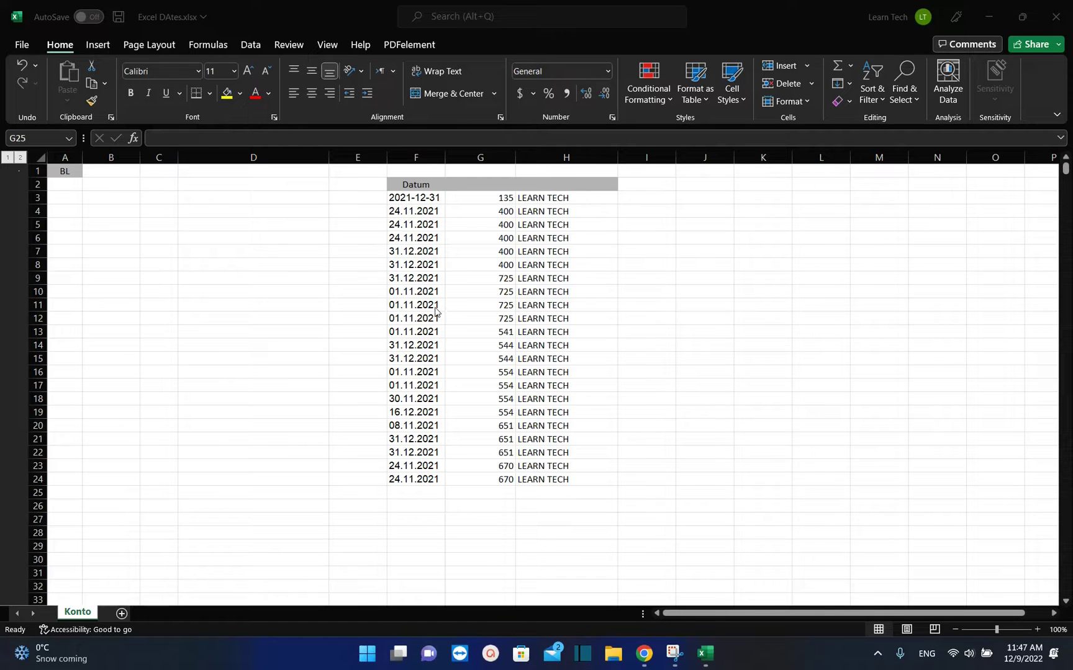
Inspect the first three 24.11.2021 dates in the Datum column.
left_click(420, 213)
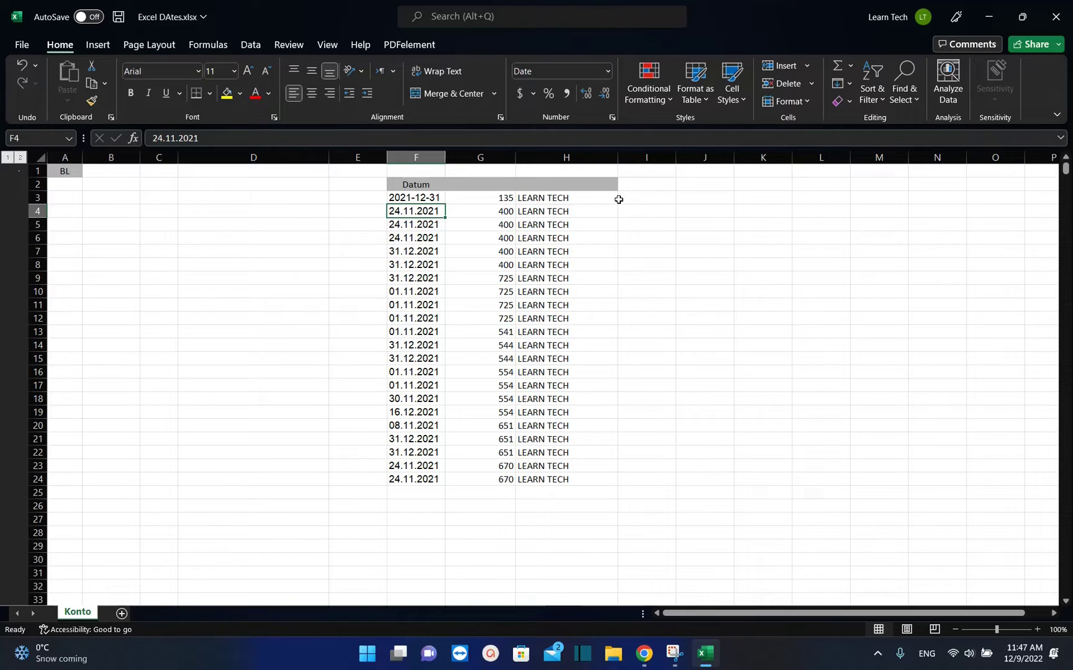
left_click(418, 222)
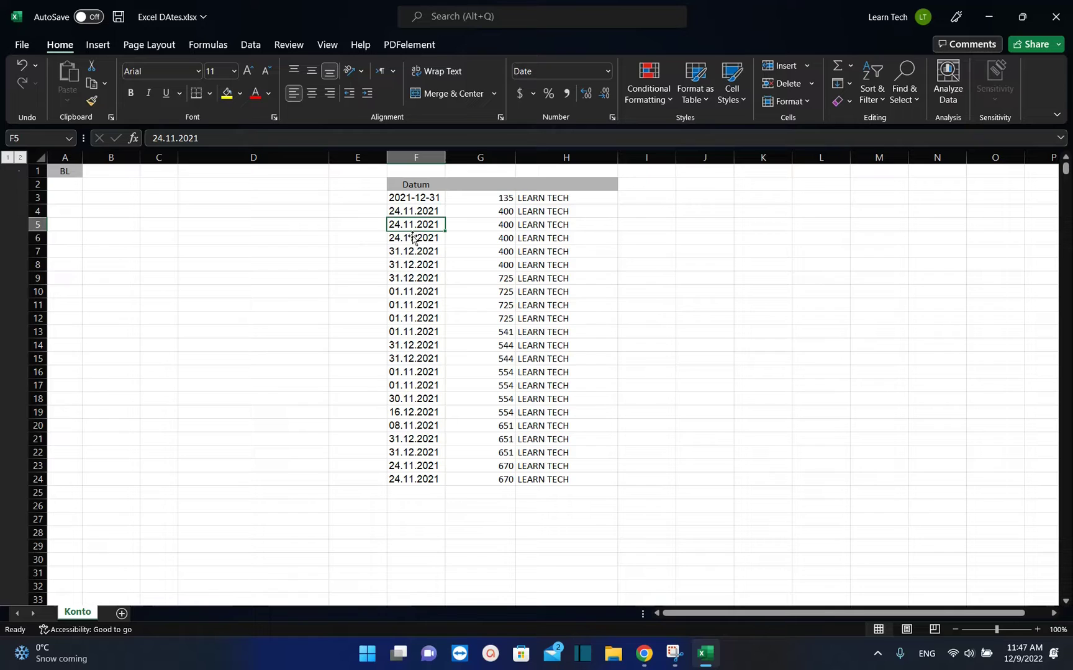
left_click(412, 240)
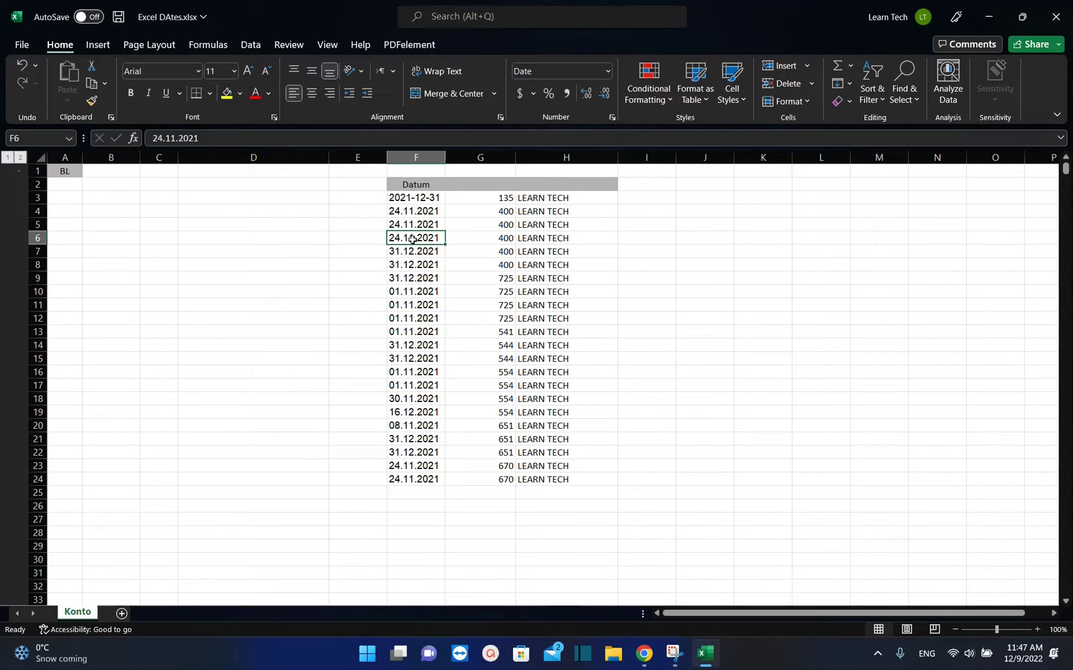
left_click(412, 213)
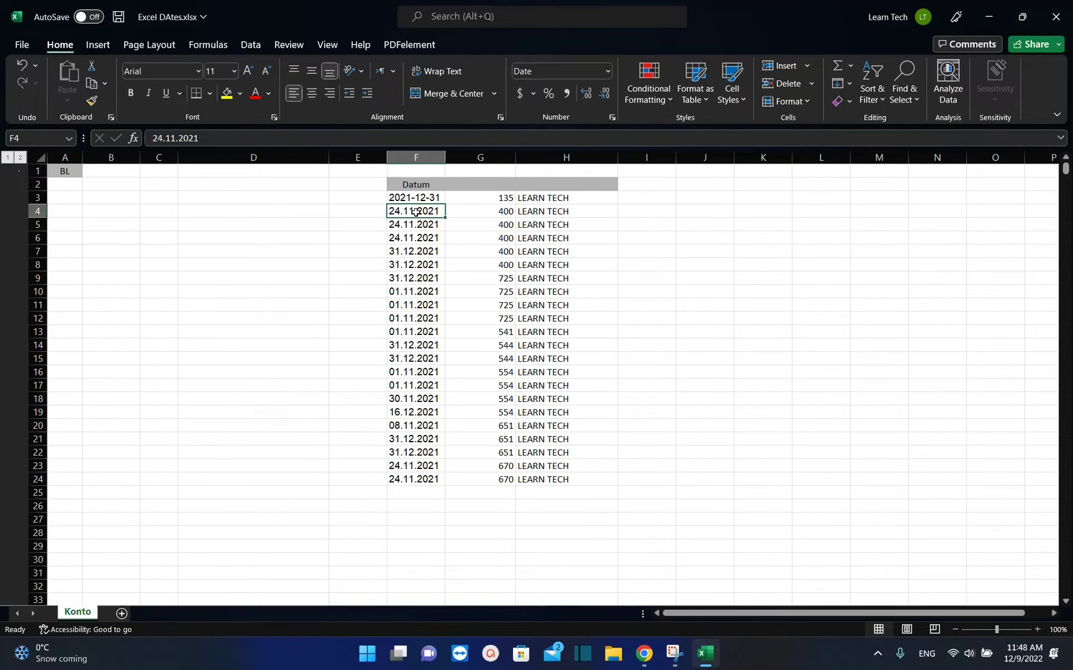
Apply the 2012-03-14 date format to the first 24.11.2021 date cell.
right_click(416, 213)
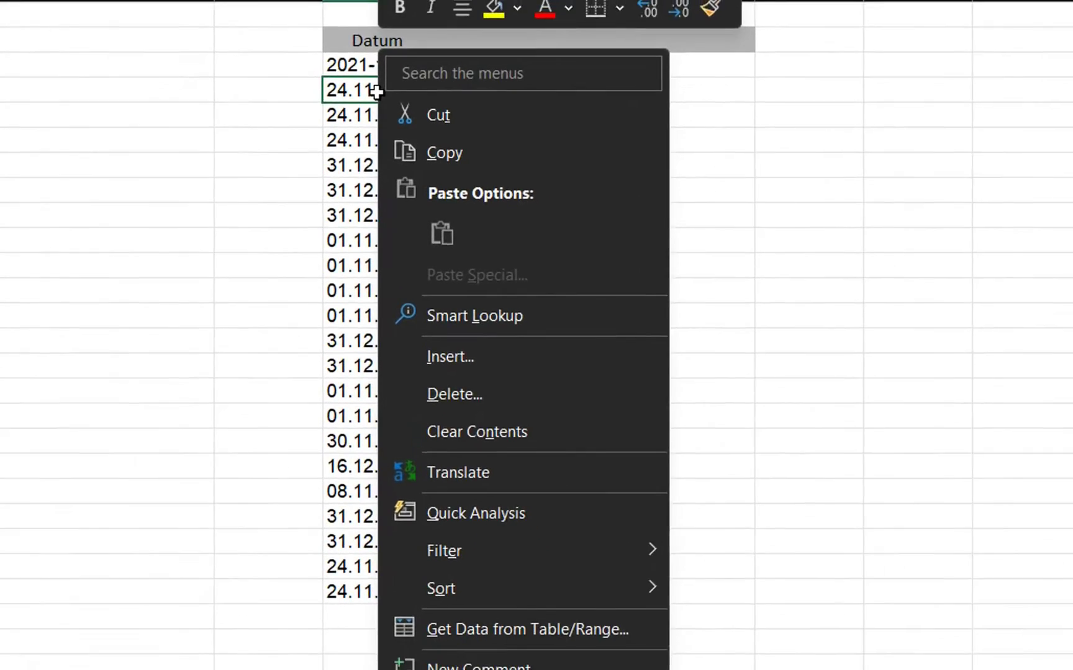
key("Escape")
right_click(356, 98)
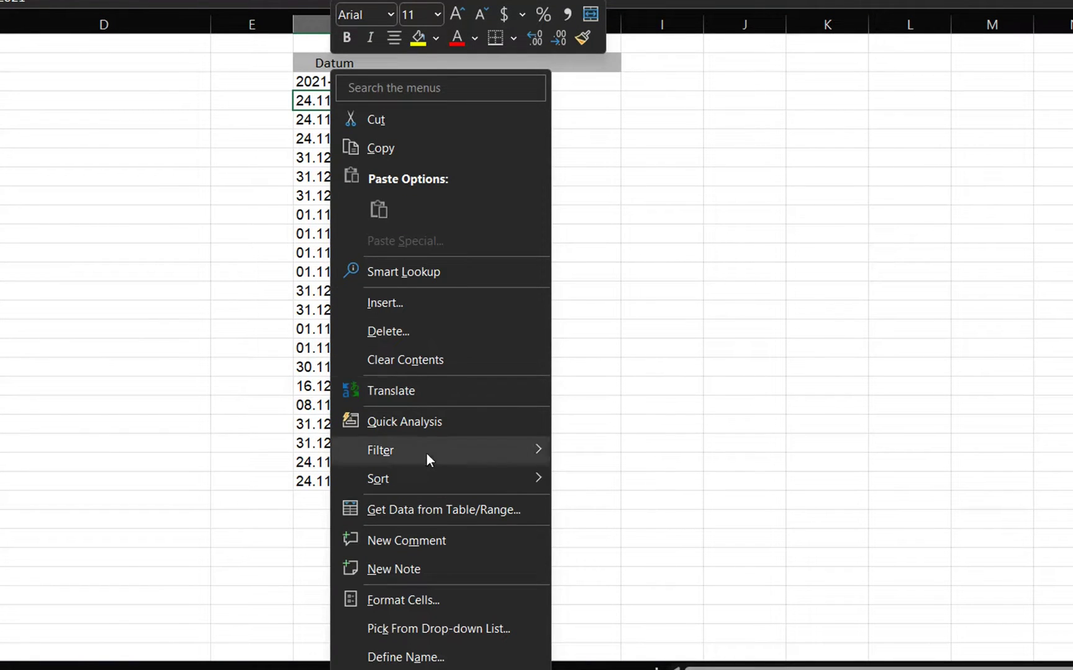
left_click(421, 610)
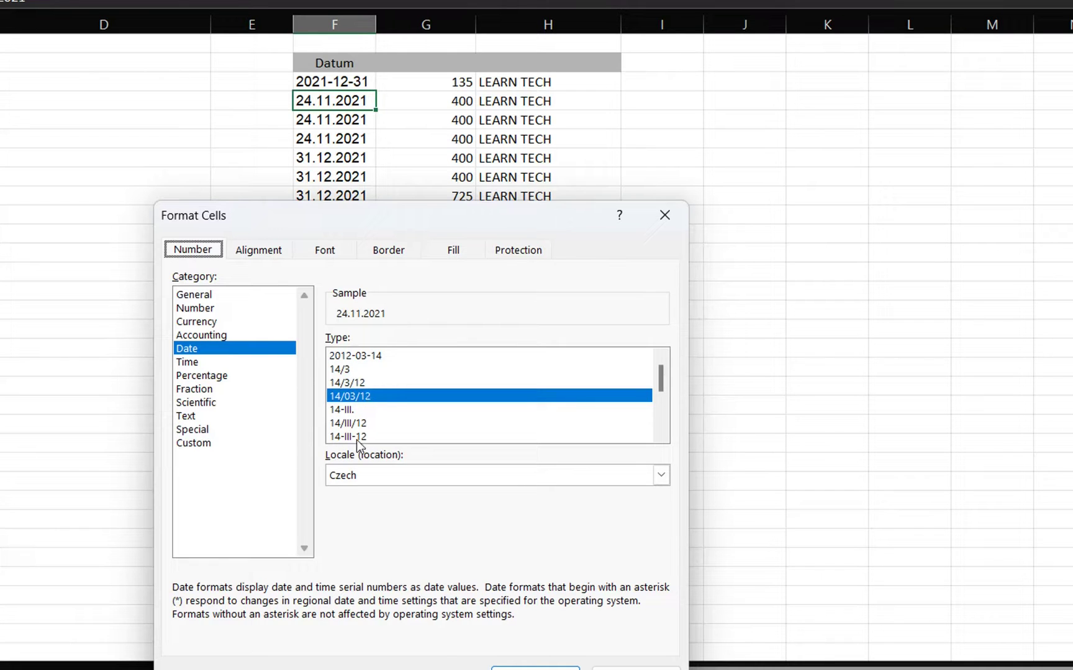
left_click(364, 358)
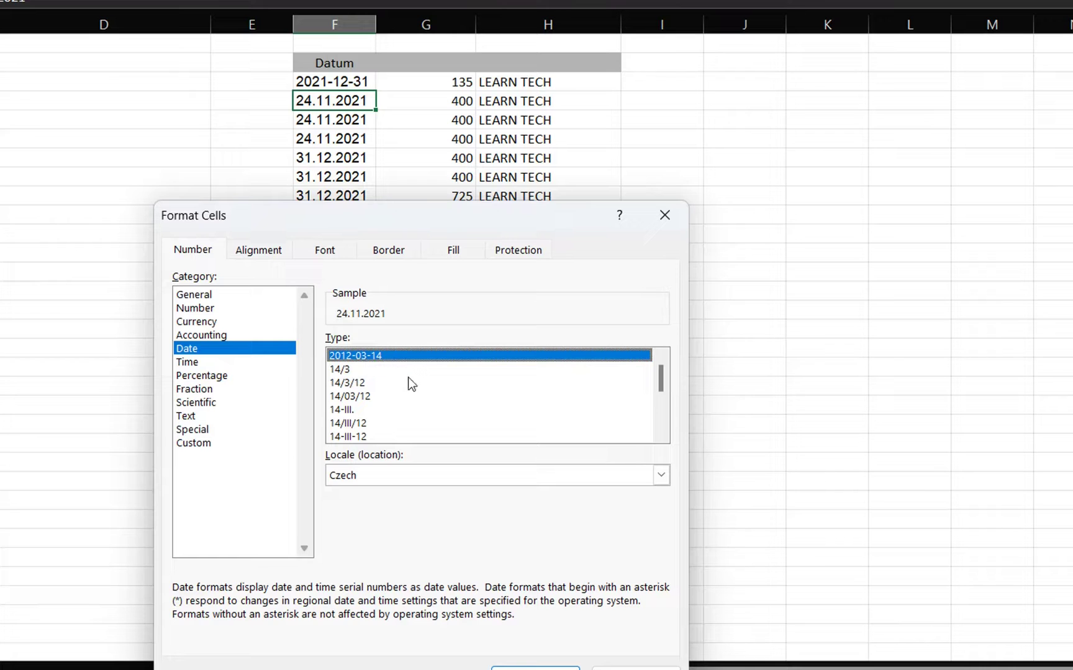
left_click(535, 669)
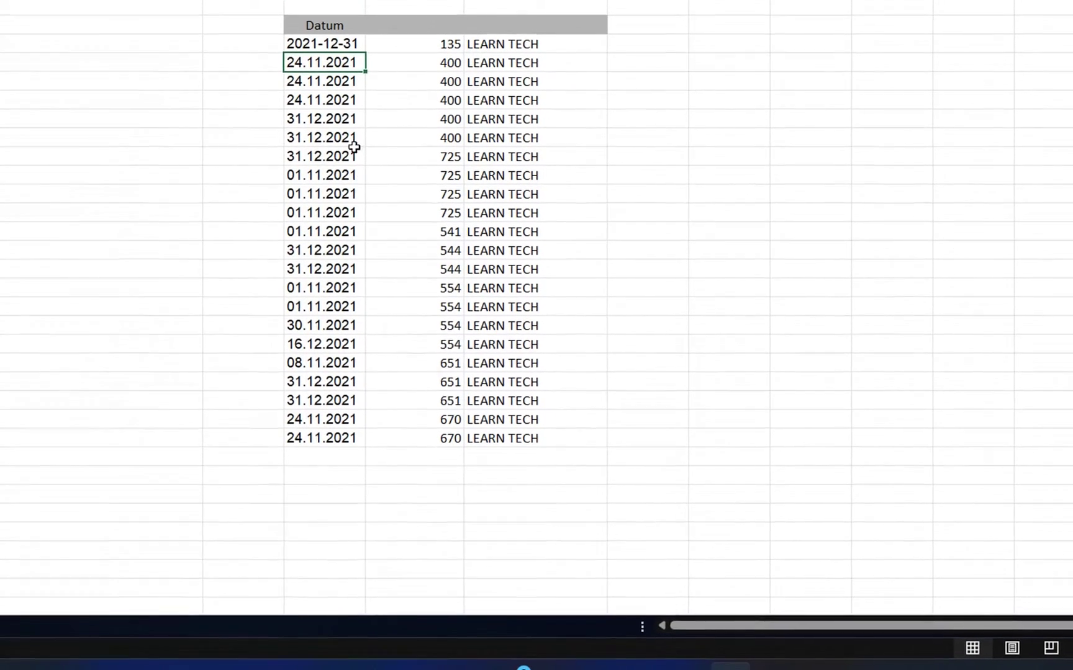
Give the 2021-12-31 cell the 14/03/12 date type so it reads 31/12/21.
left_click(337, 81)
left_click(335, 63)
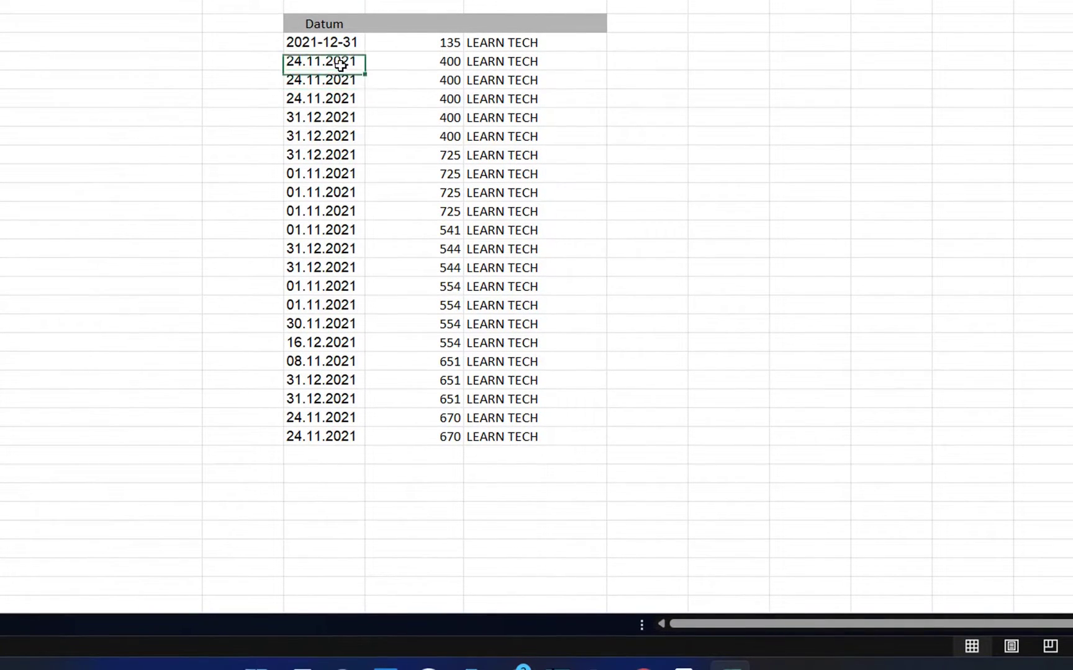
left_click(329, 44)
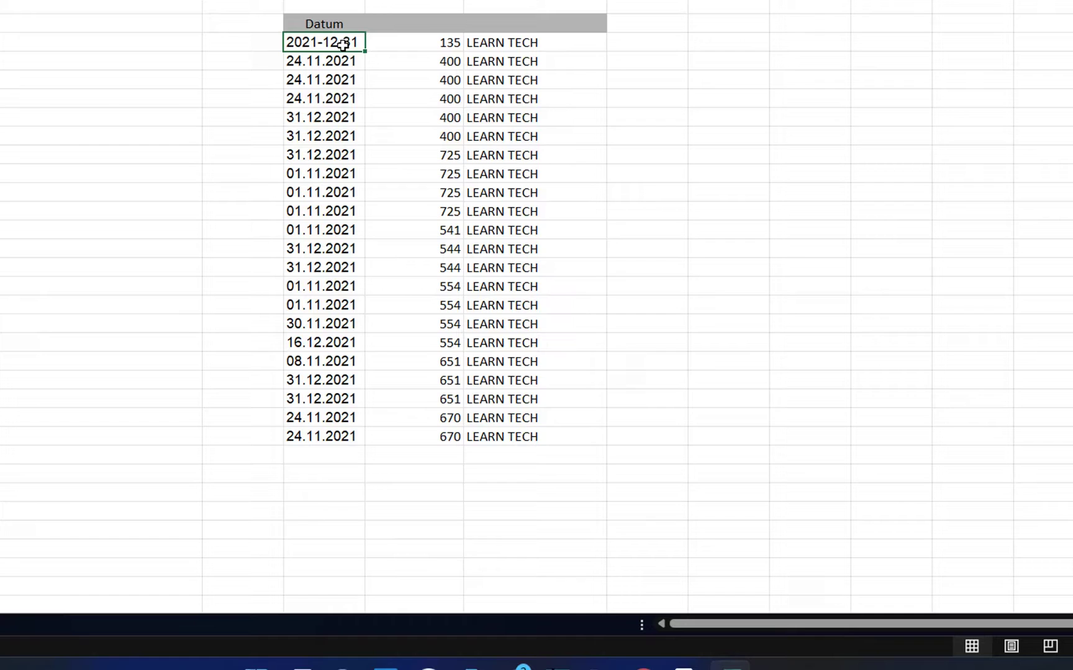
right_click(340, 44)
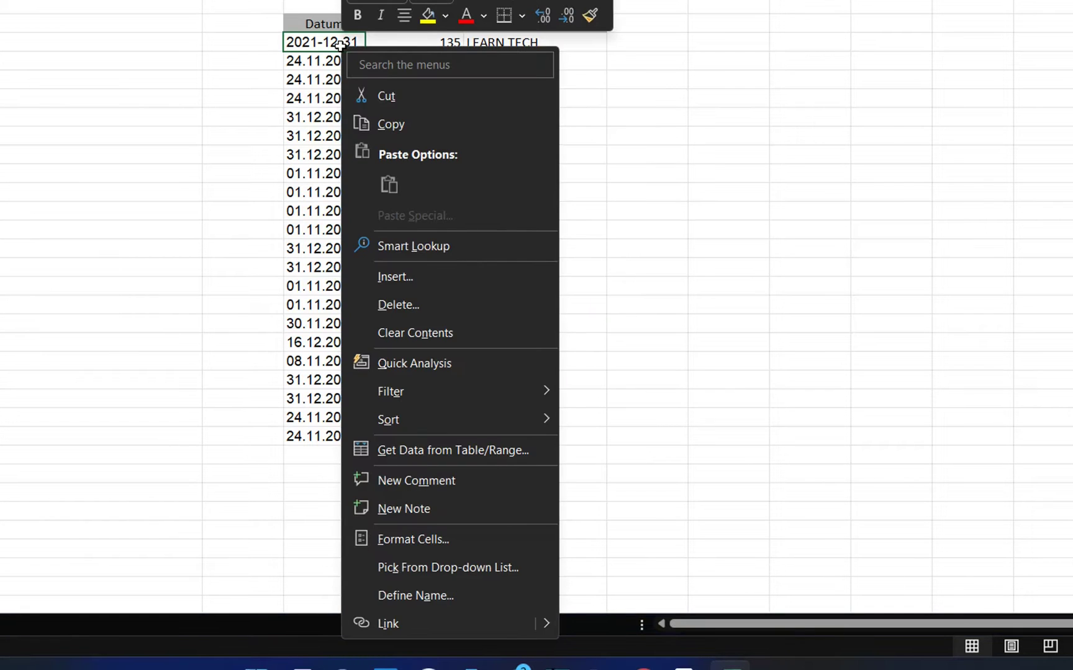
left_click(416, 545)
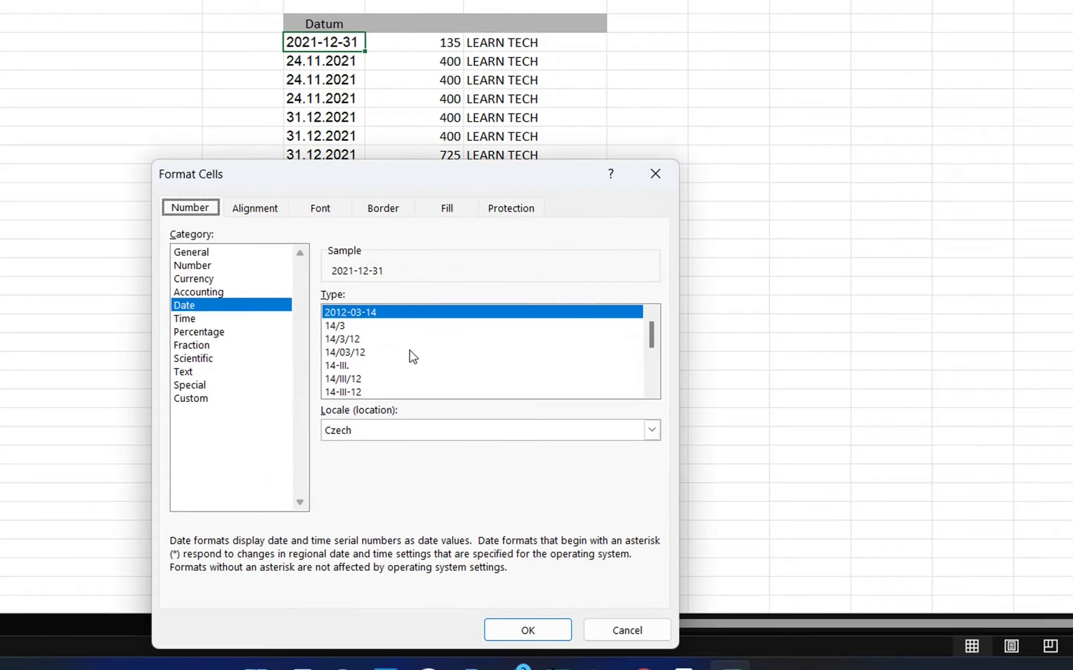
left_click(347, 352)
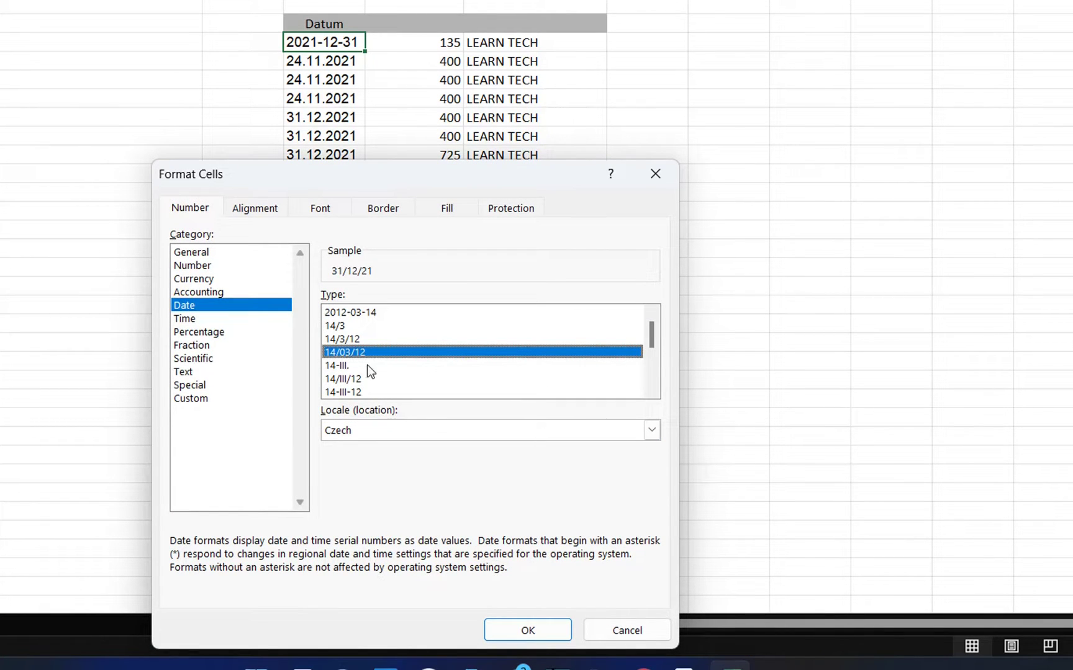
left_click(521, 631)
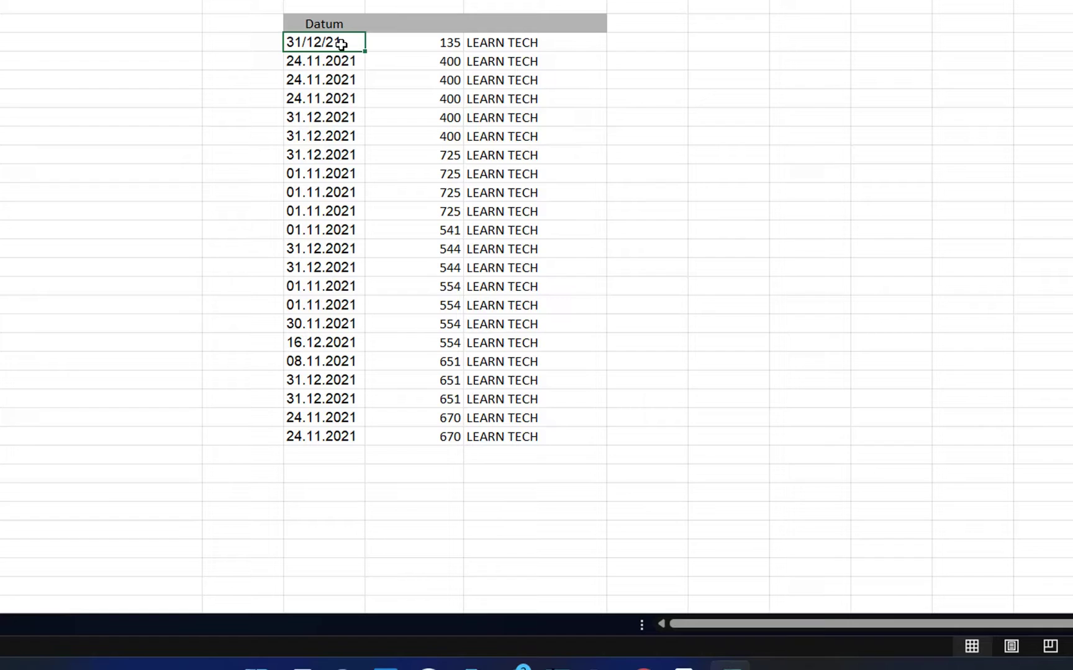
left_click(342, 62)
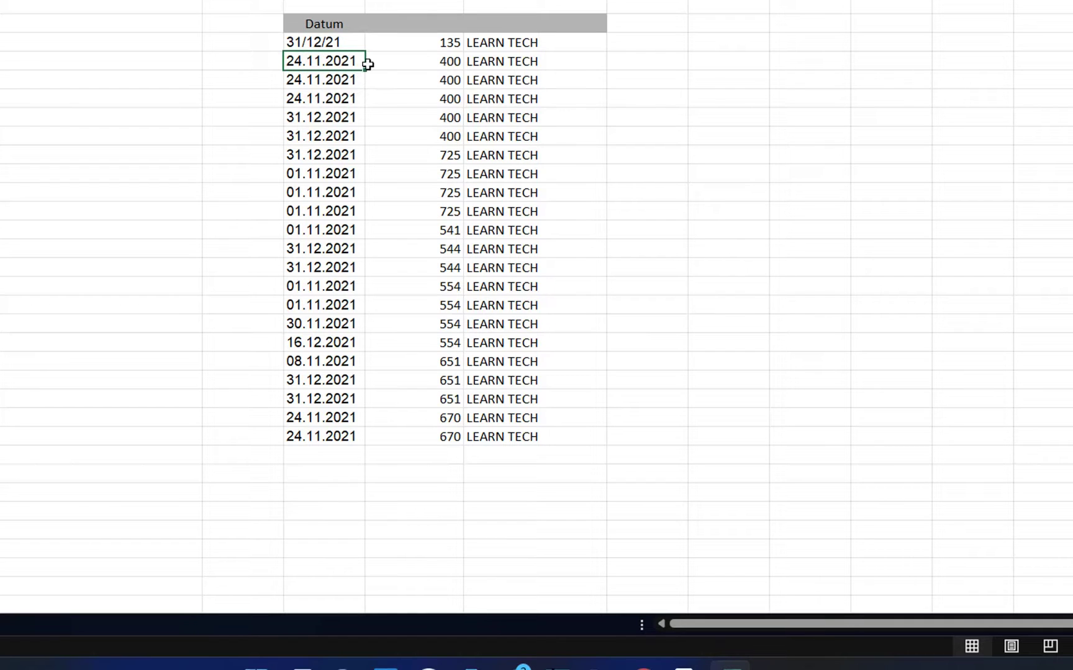
Select the dotted Datum text dates F4:F24 and bring up the Data tools.
left_click_drag(350, 62, 349, 437)
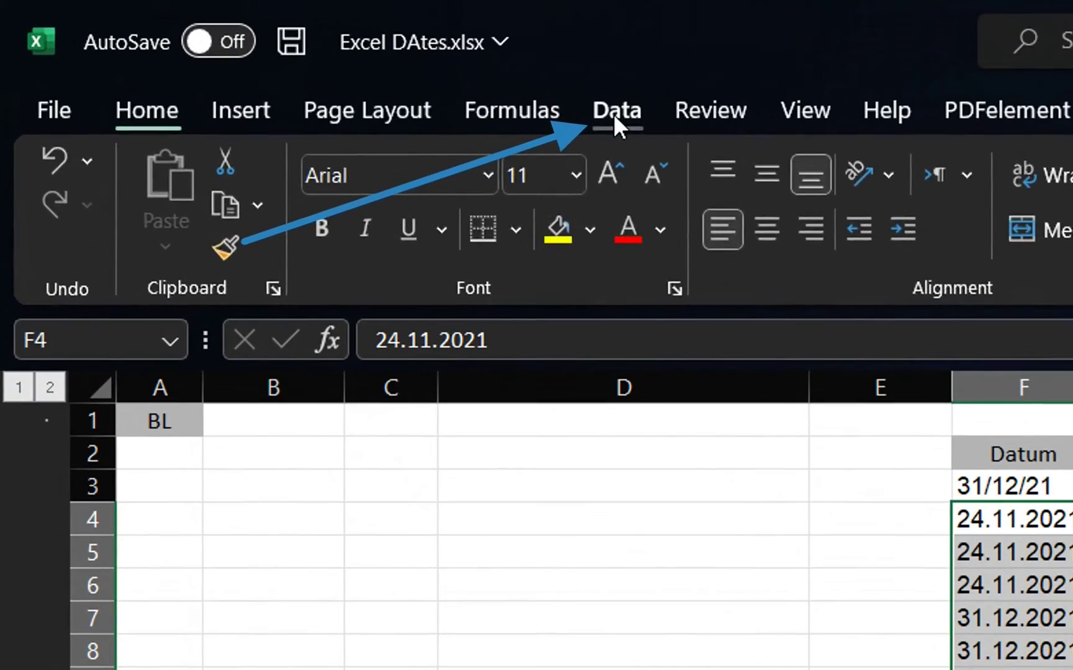
left_click(321, 60)
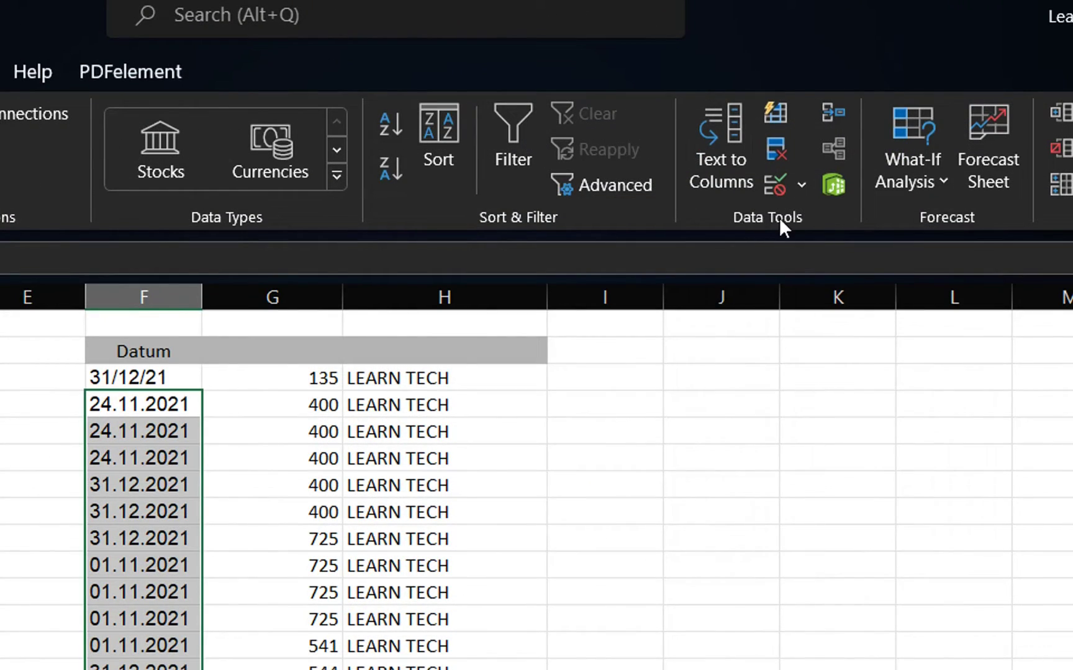
Start Text to Columns and add Space to the Tab delimiter, advancing to step 3 of 3.
left_click(720, 163)
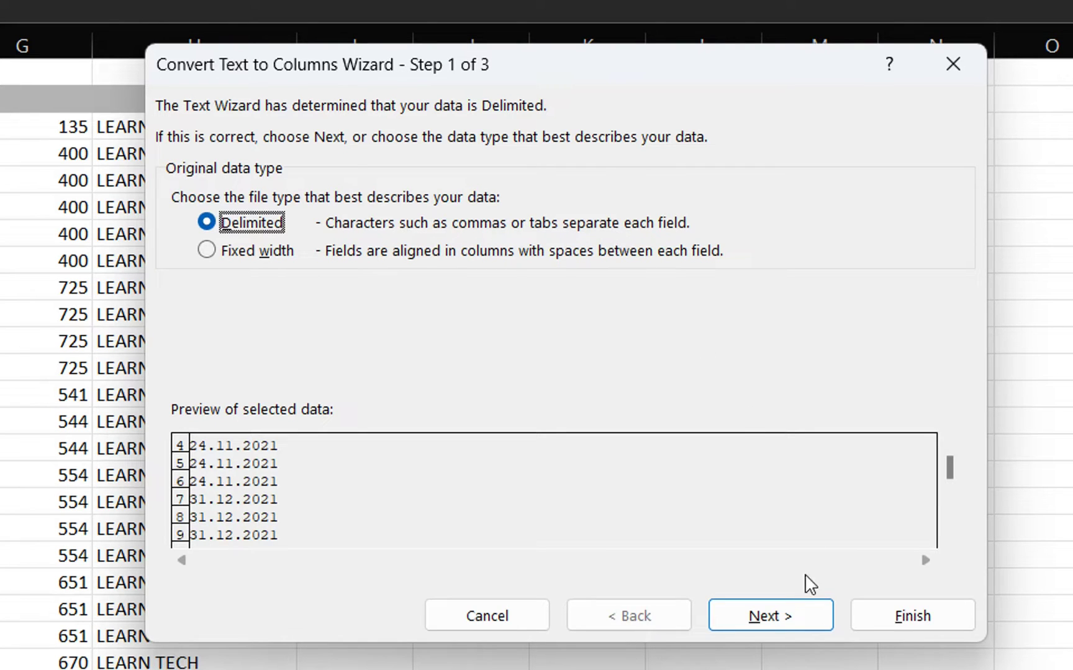
left_click(784, 617)
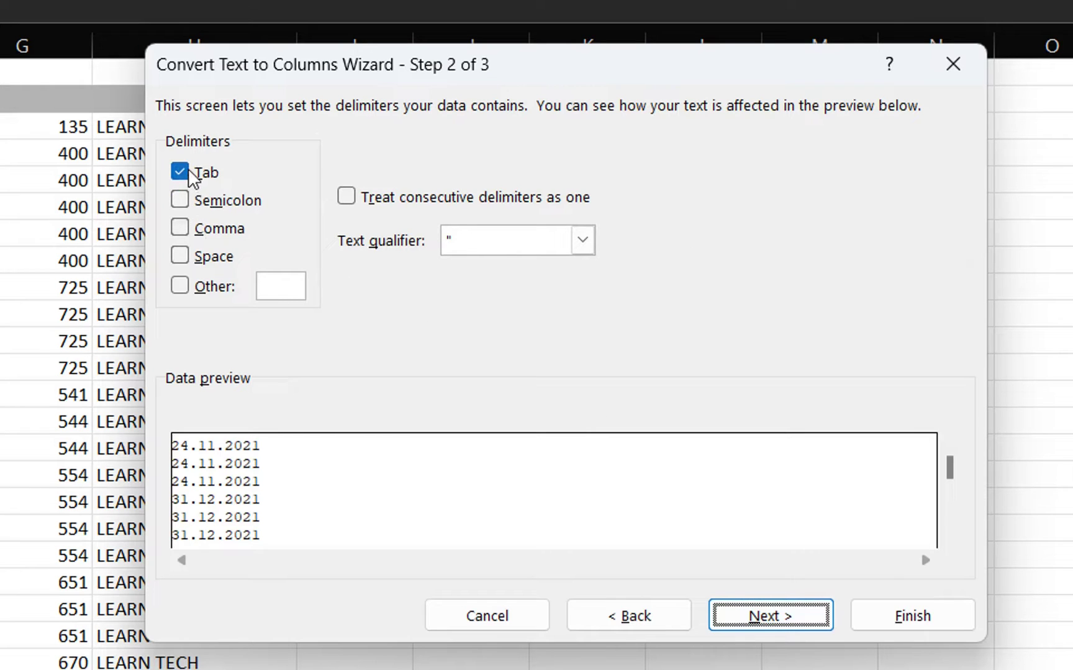
left_click(182, 261)
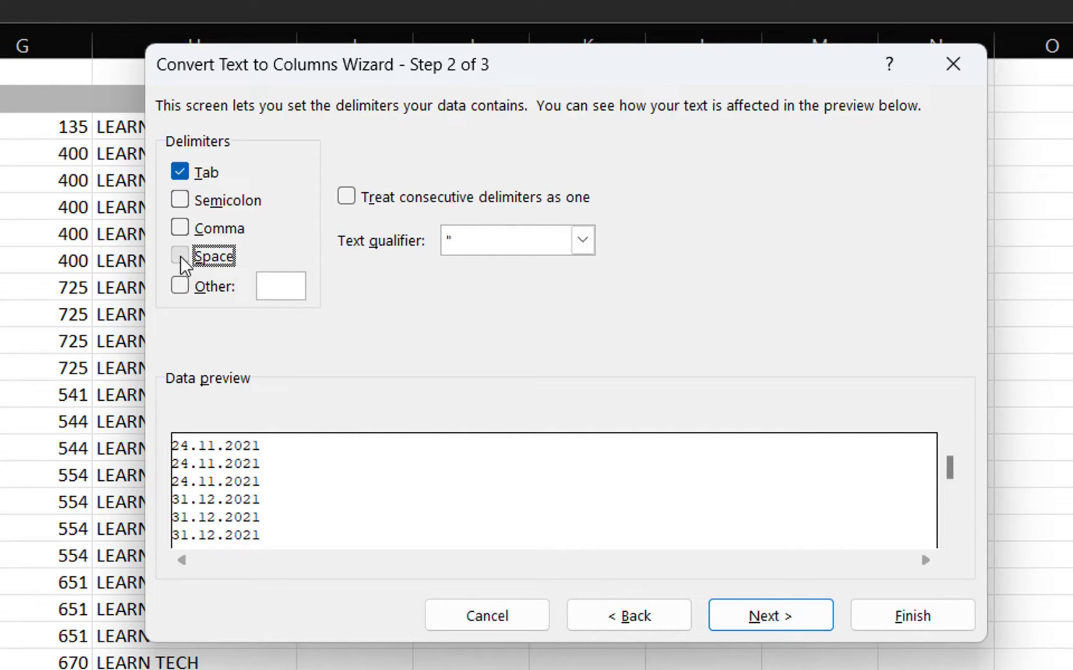
left_click(758, 622)
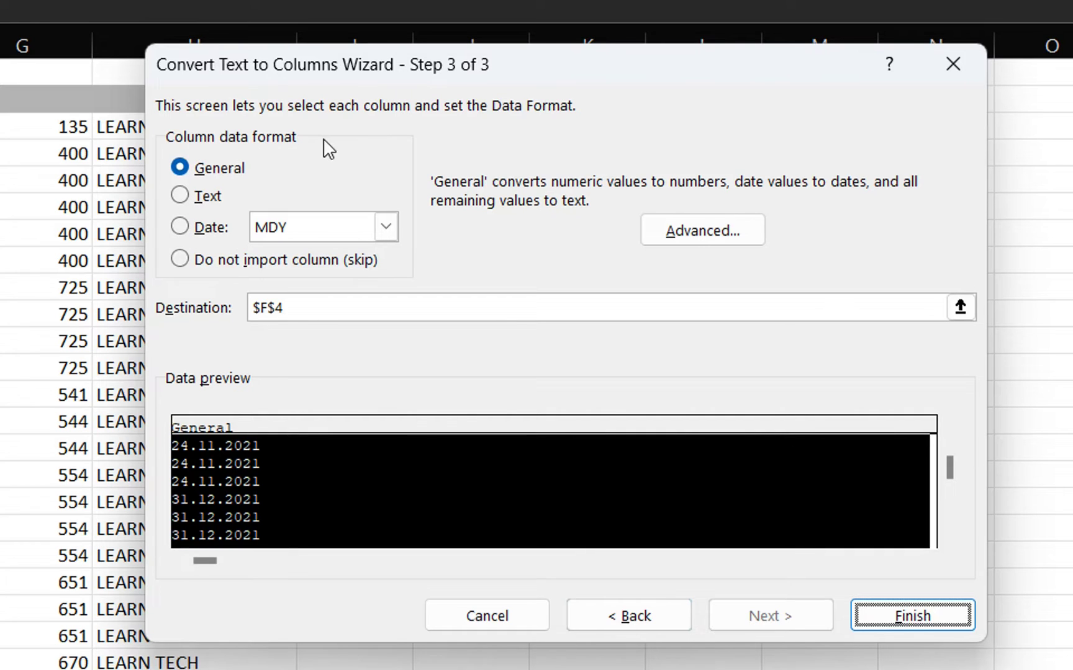
Set the column data format to Date with DMY order and finish the conversion.
left_click(180, 227)
left_click(386, 228)
left_click(269, 271)
left_click(385, 227)
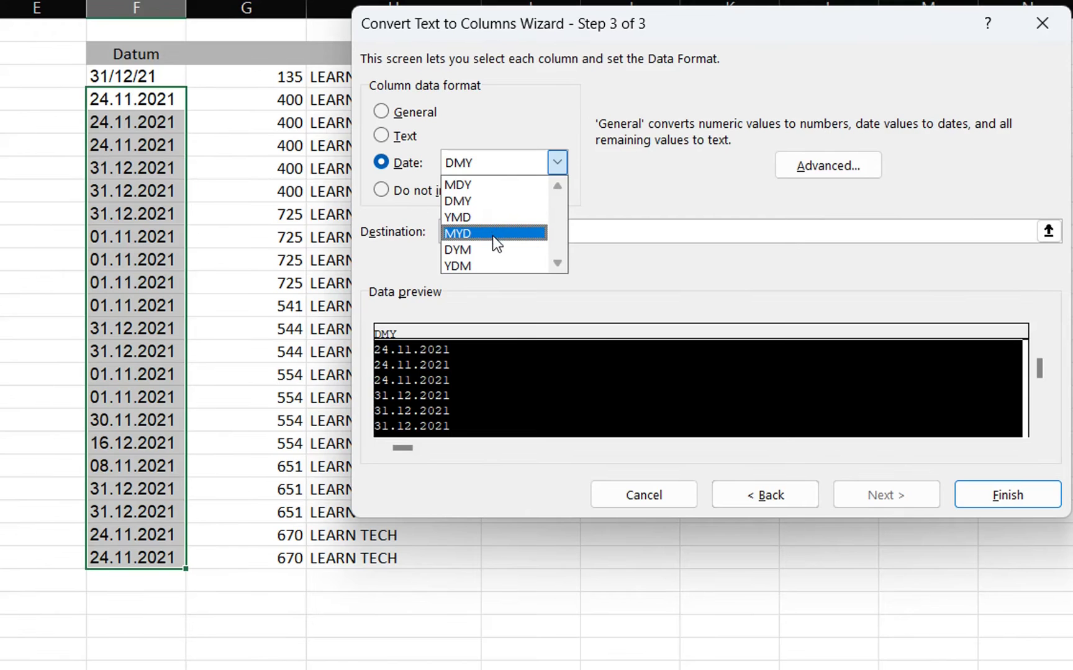
left_click(460, 184)
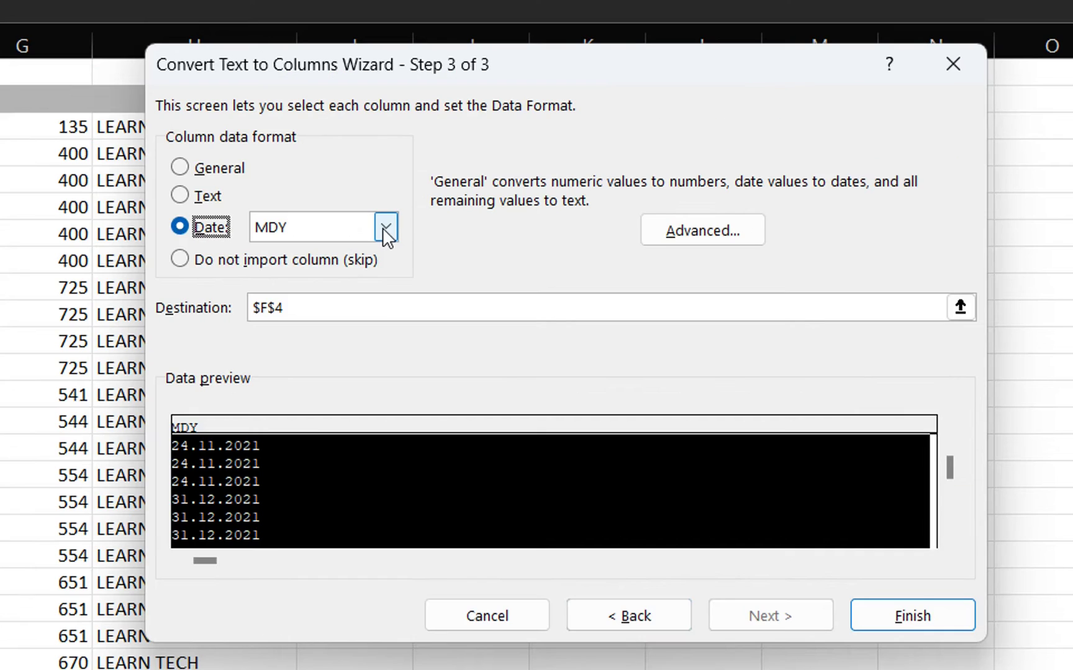
left_click(384, 228)
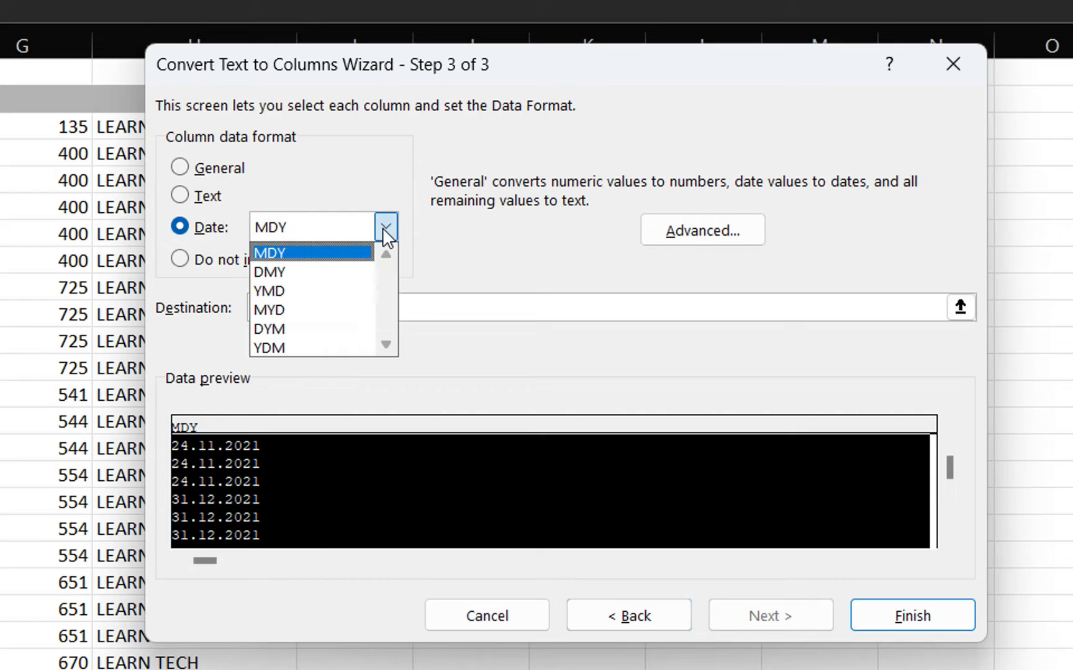
left_click(307, 270)
left_click(385, 227)
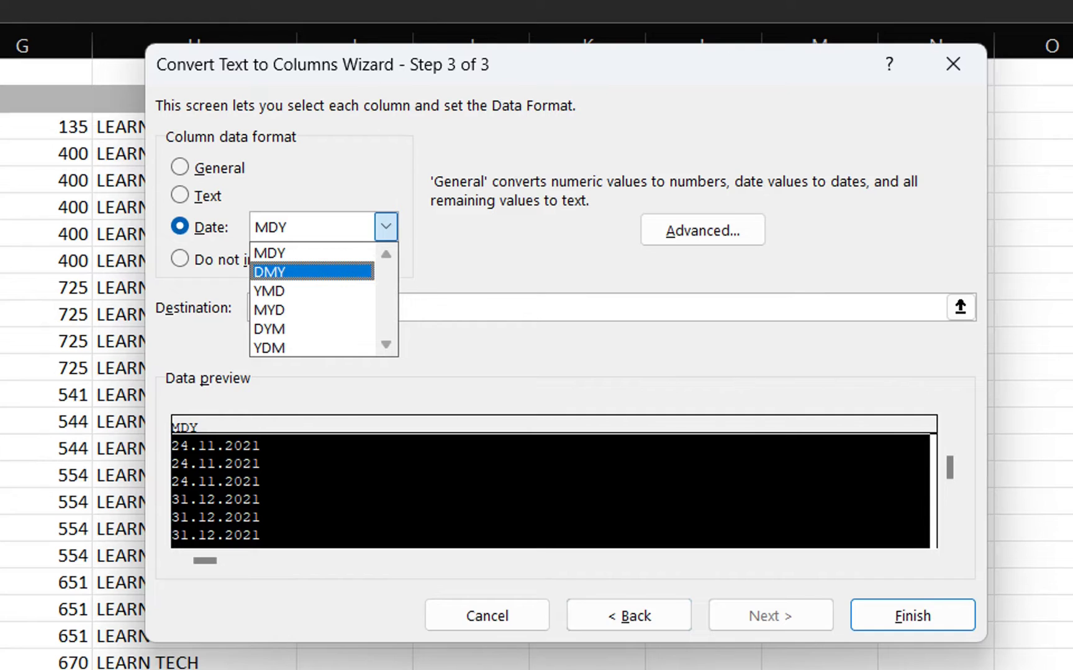
left_click(308, 273)
left_click(384, 226)
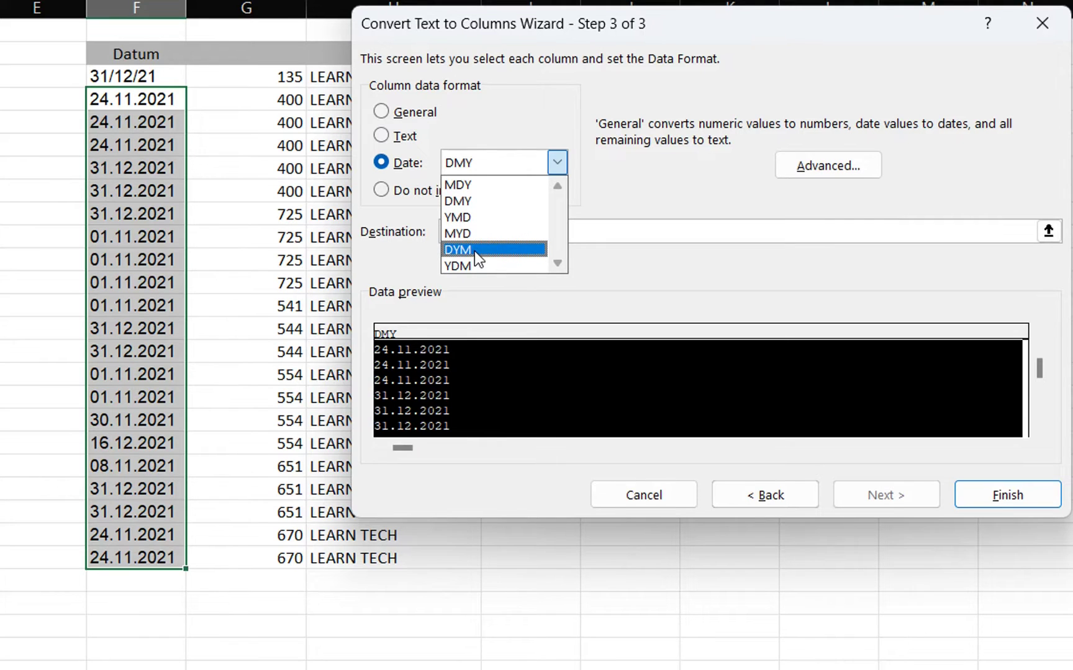
left_click(475, 251)
left_click(531, 160)
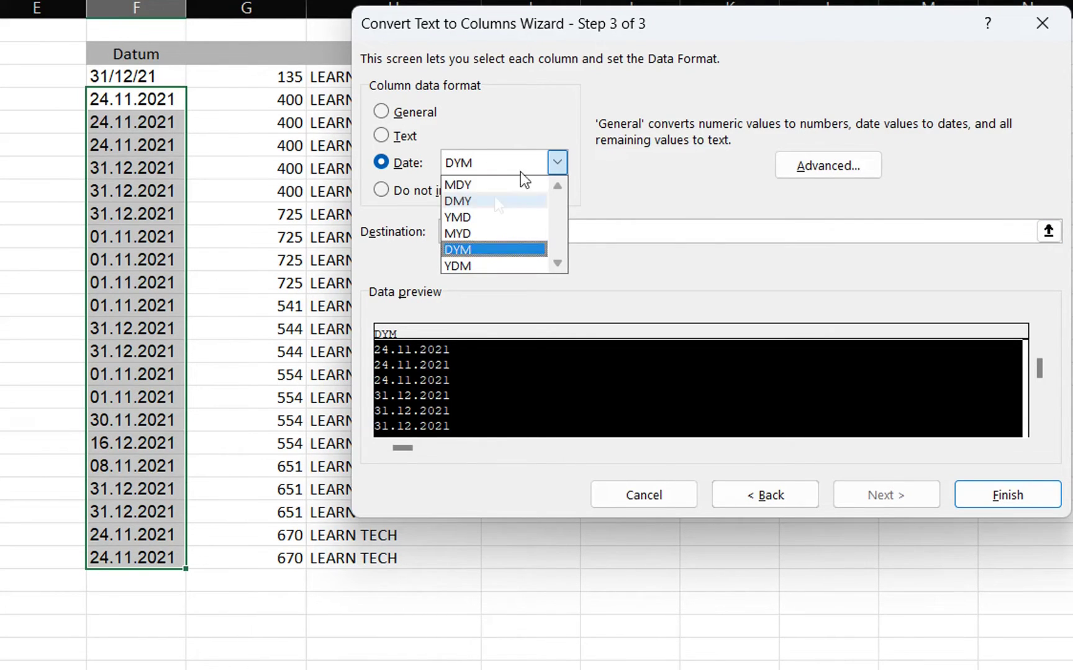
left_click(502, 201)
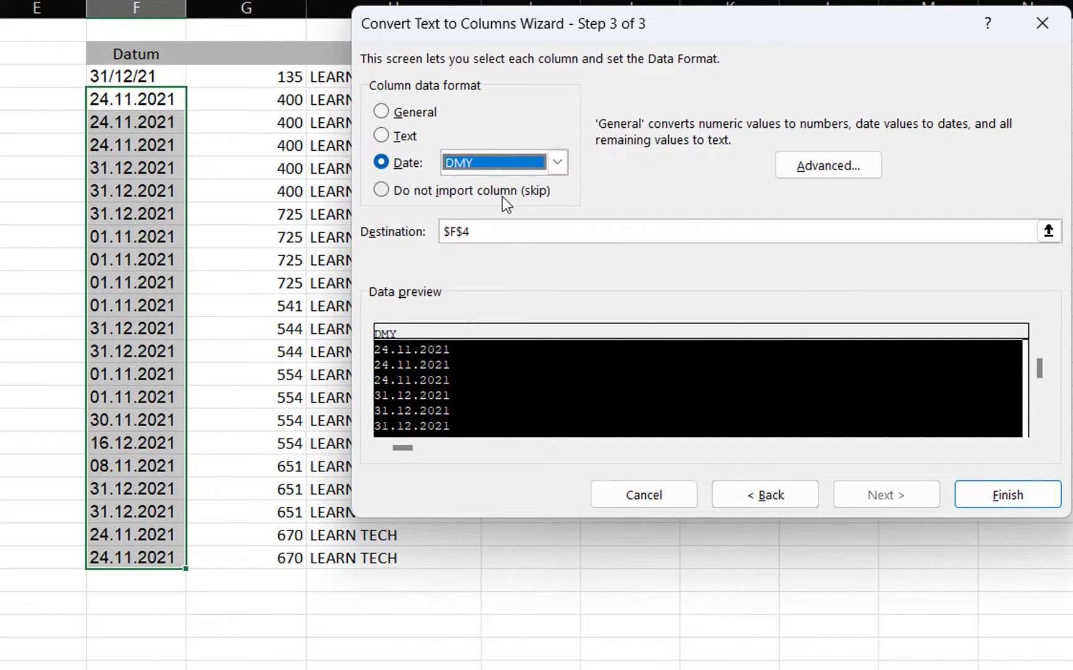
left_click(1035, 500)
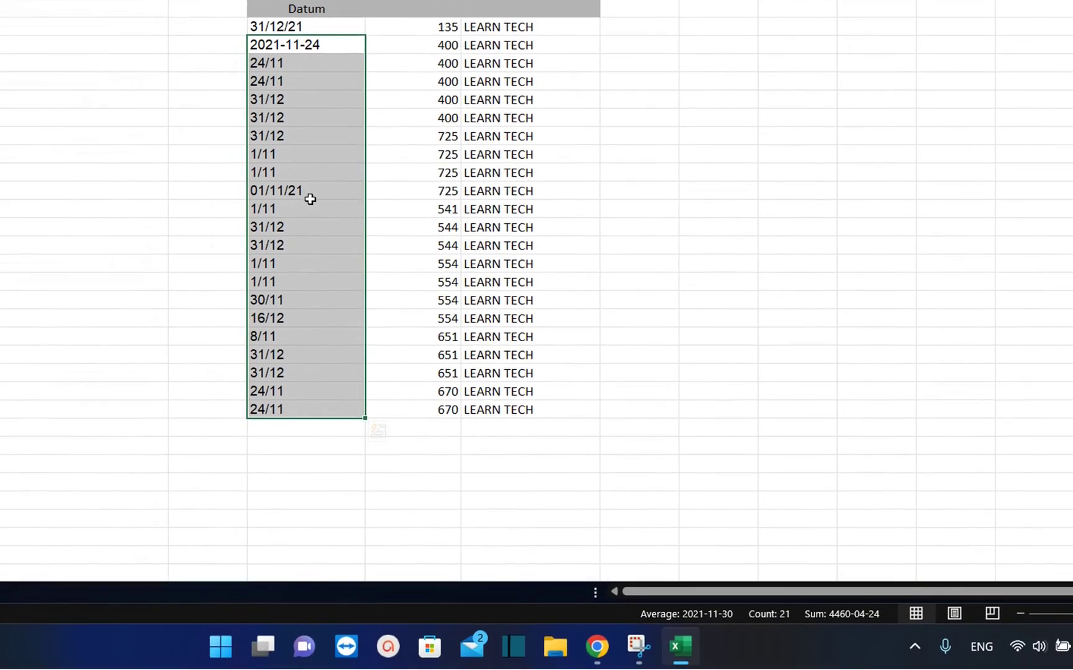
Apply the 2012-03-14 Date format to the whole converted Datum range.
right_click(169, 292)
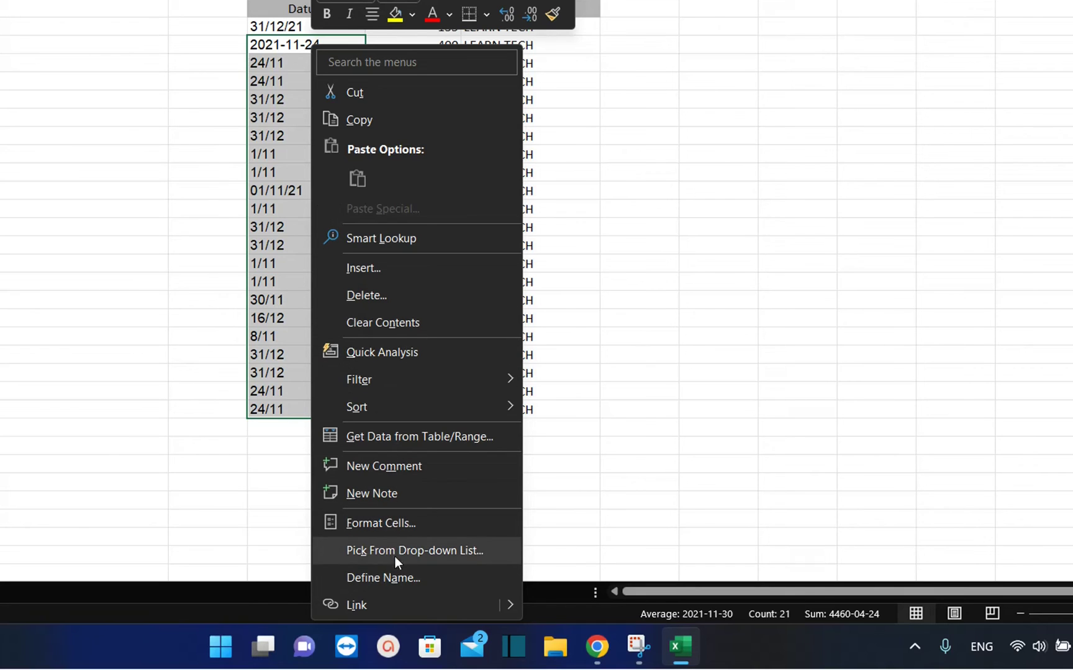
left_click(395, 525)
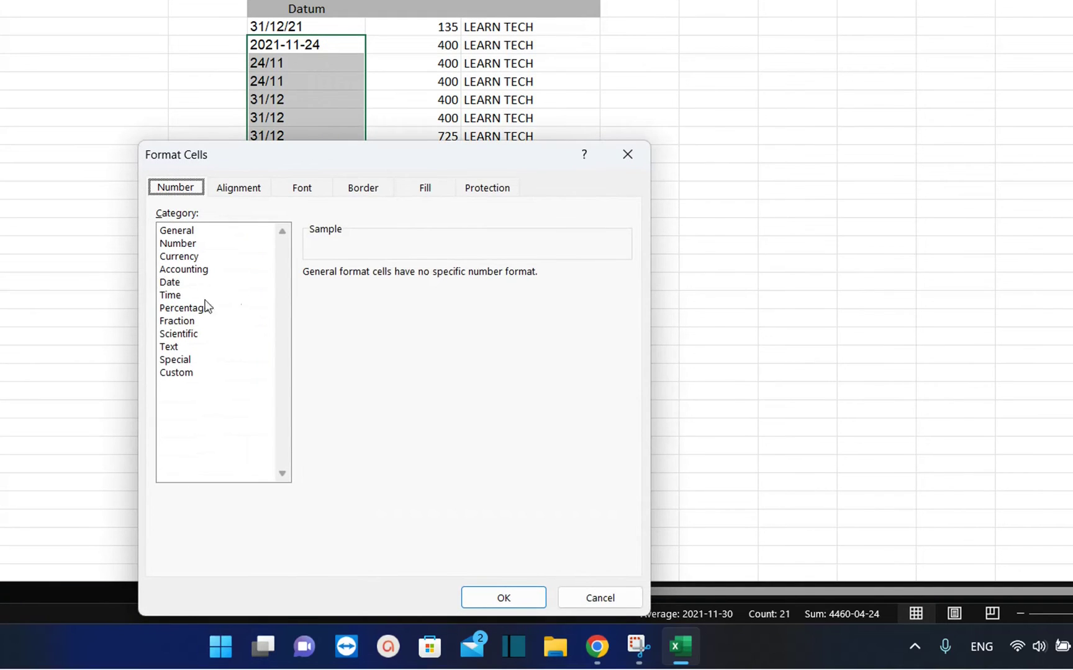
left_click(169, 283)
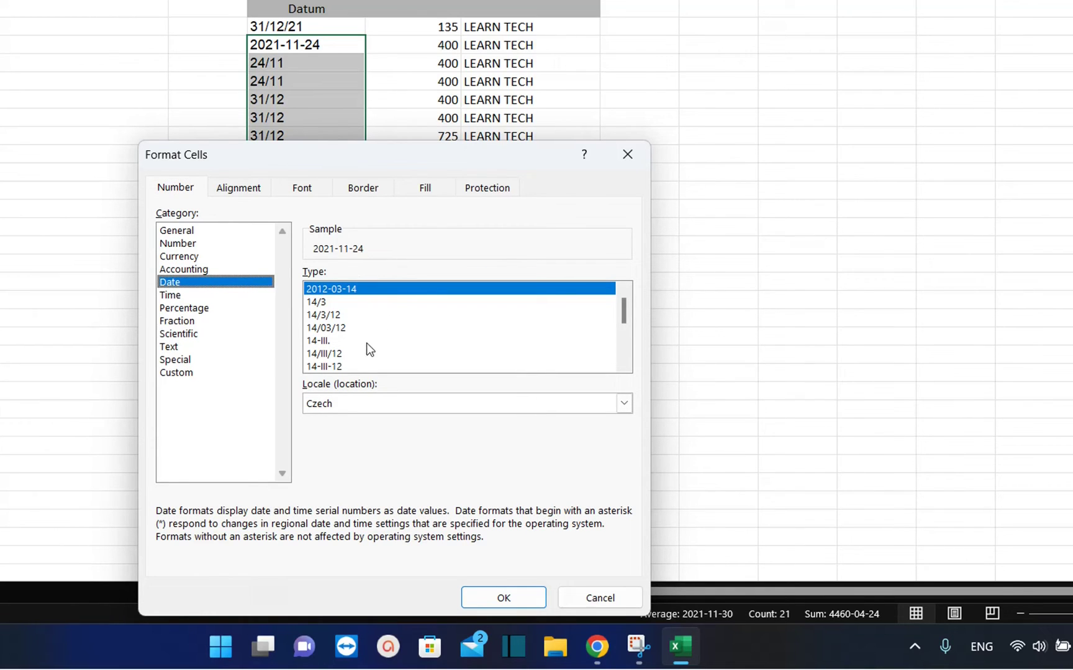
left_click(344, 291)
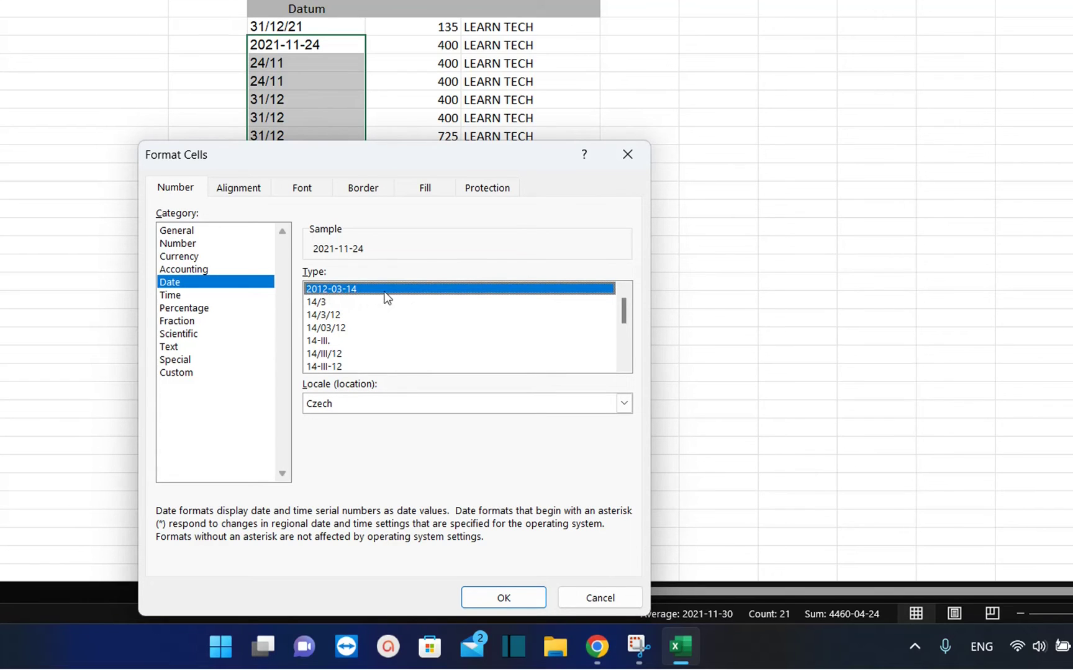
left_click(481, 600)
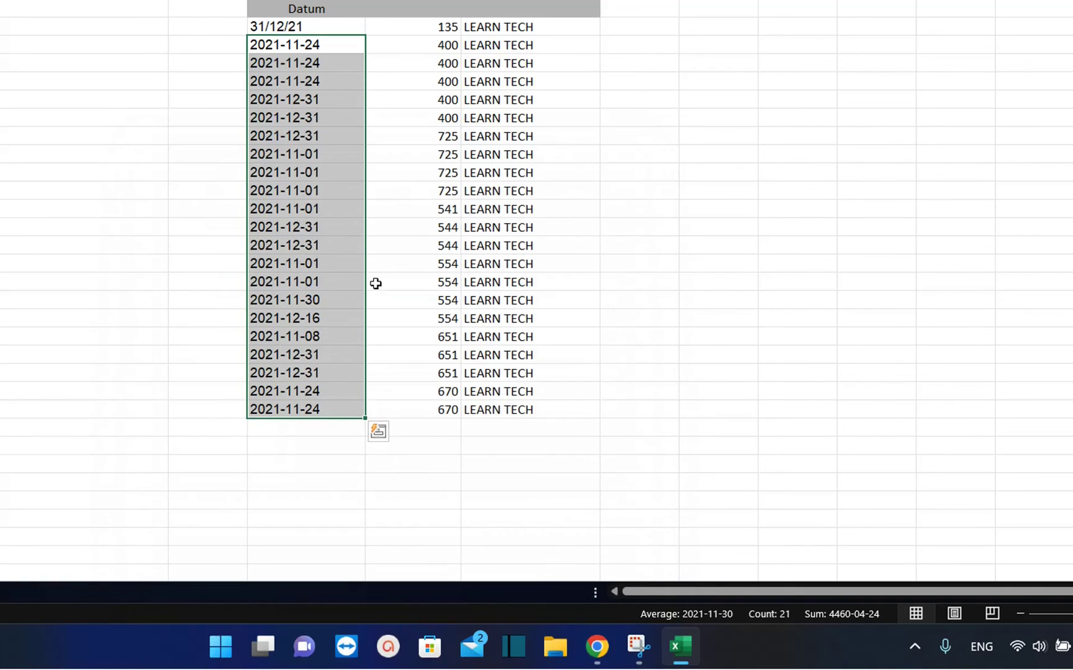